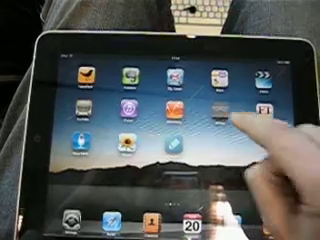
Step: Launch the Business Model Generation app from the iPad home screen
click(222, 110)
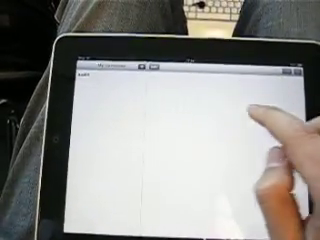
Step: Create a new canvas named 'Toronto Airport' and confirm the name
click(252, 115)
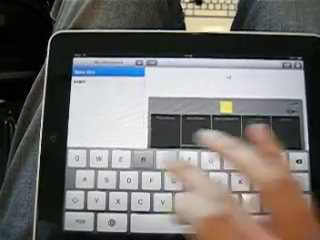
text(ol)
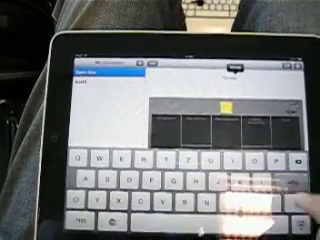
click(298, 222)
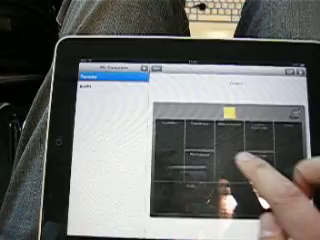
Step: Expand the canvas and add a yellow 'Sleeping at AirPort' note to Value Proposition
click(262, 178)
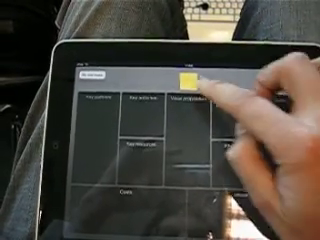
drag(187, 80, 187, 138)
click(187, 138)
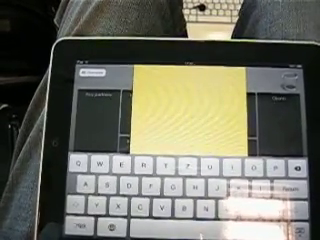
text(S)
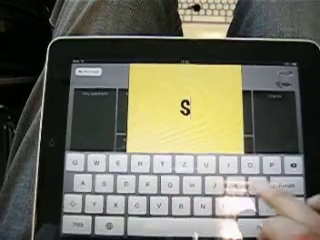
text(lee)
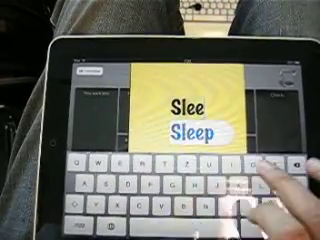
text(ping)
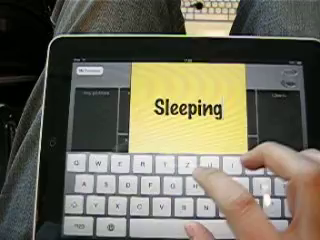
text( at)
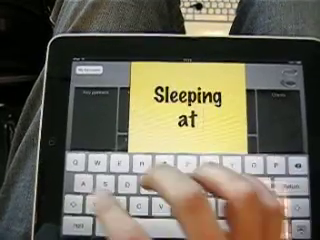
text( airport)
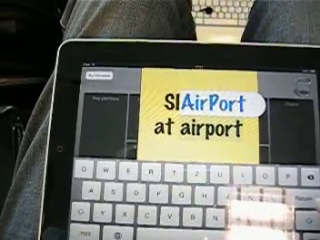
key(space)
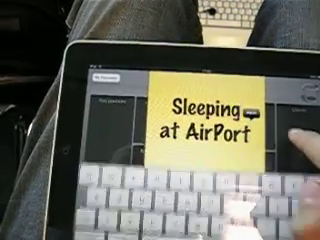
Step: Place placeholder-text yellow notes under Customer Relationships and Revenue Streams
click(296, 140)
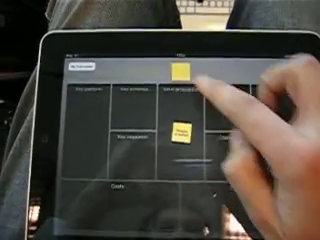
drag(181, 72, 236, 113)
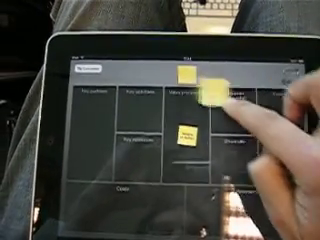
text(Jh)
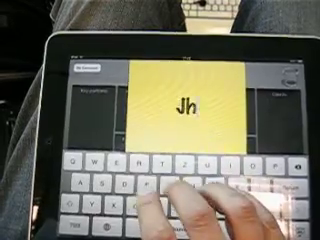
text(gfjhgfh)
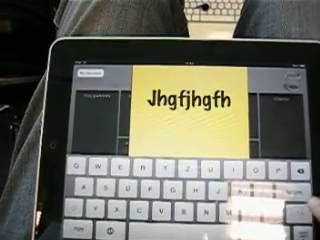
click(296, 226)
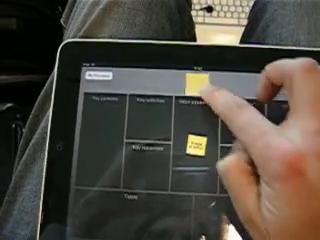
drag(189, 78, 237, 160)
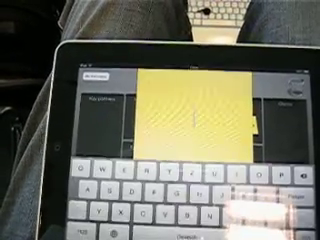
text(Hghghg)
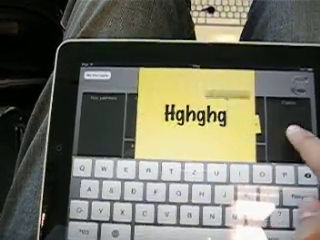
click(295, 135)
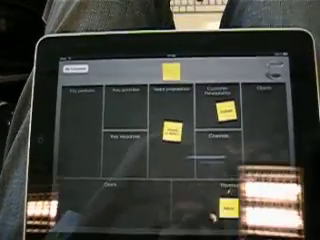